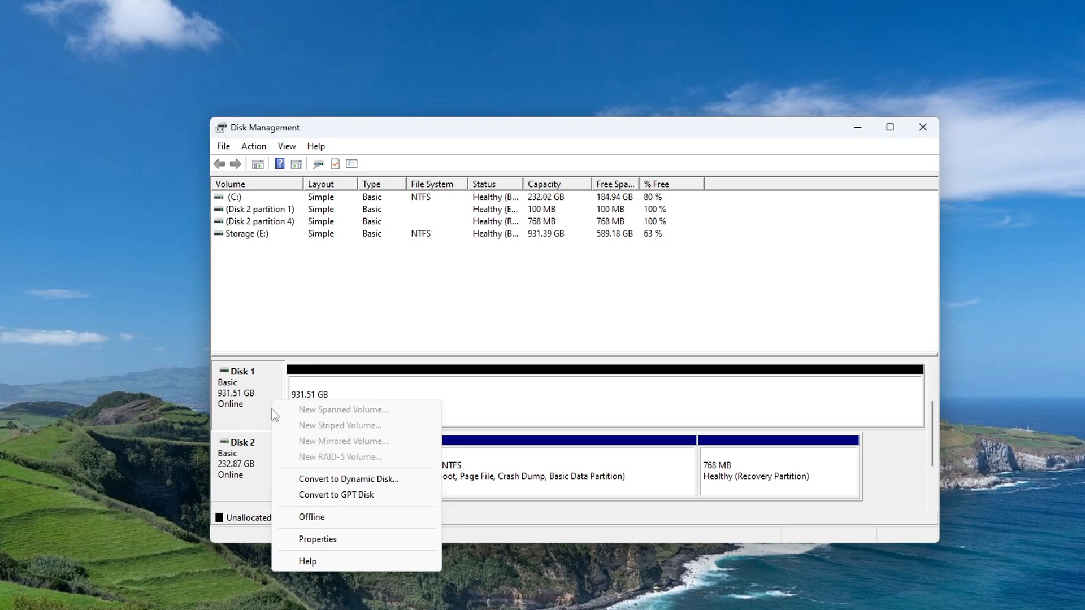
Step: Check in Disk 1's Properties Volumes tab that its partition style is MBR, then close Disk Management
click(363, 541)
drag(60, 66, 543, 200)
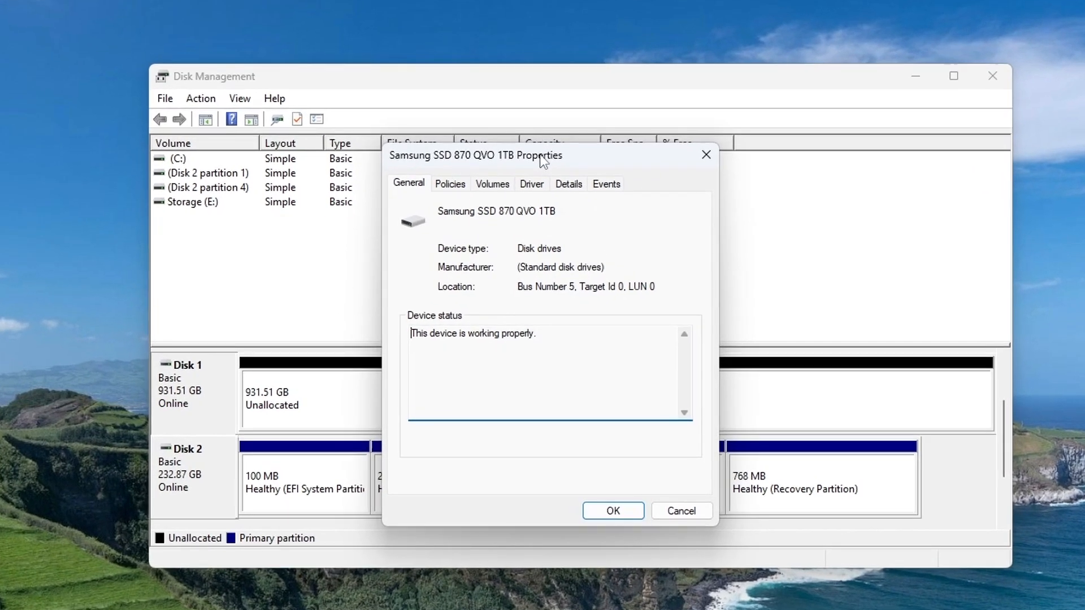
click(491, 184)
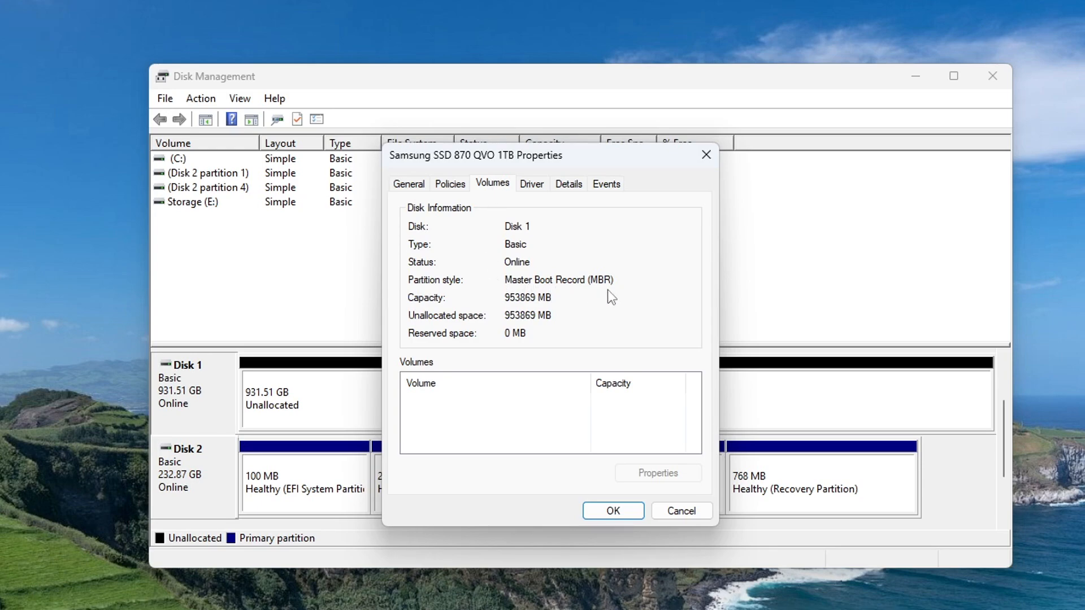
click(618, 512)
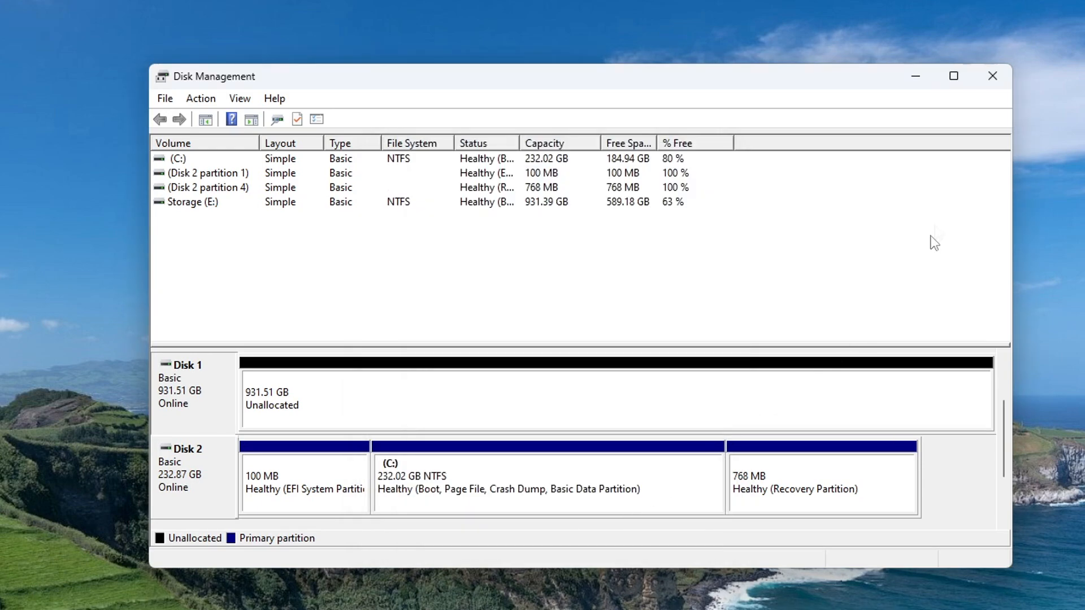
click(992, 76)
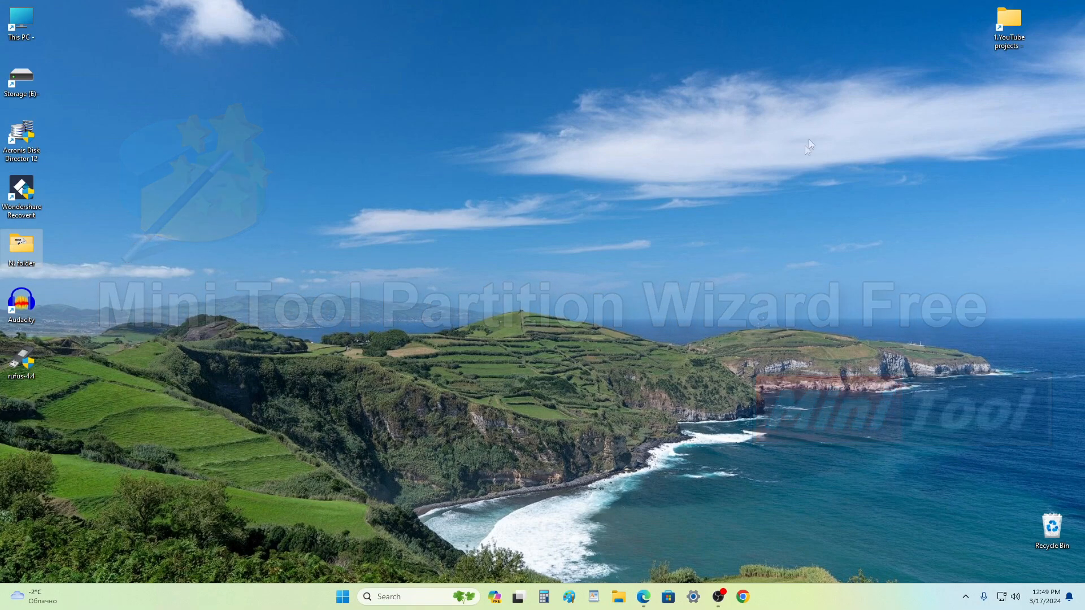
Step: Search Bing in Edge for 'mini tool partition wizard free'
click(645, 598)
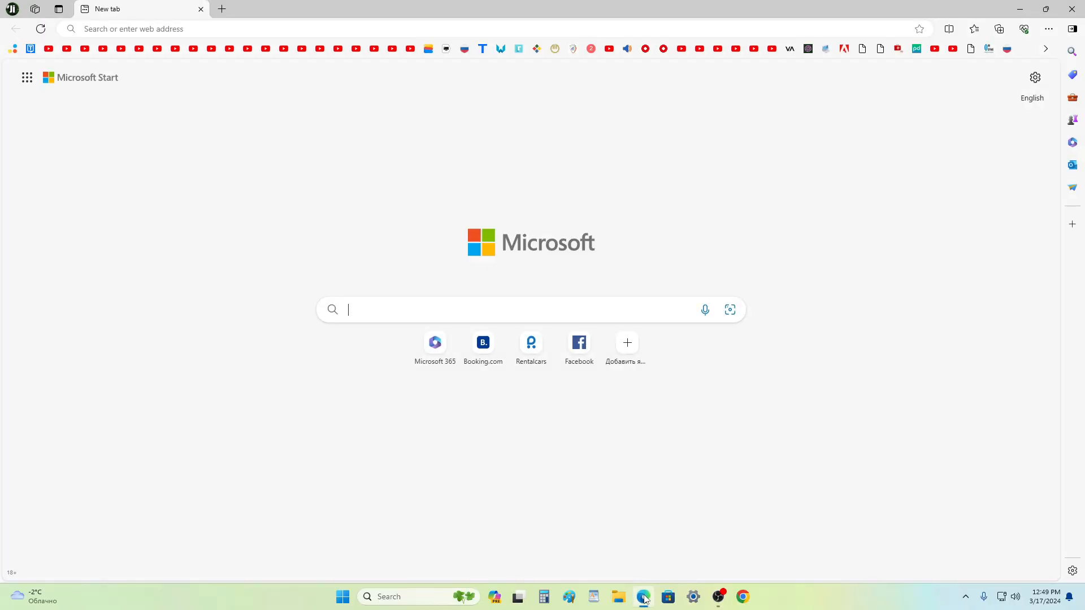
click(636, 315)
text(mini)
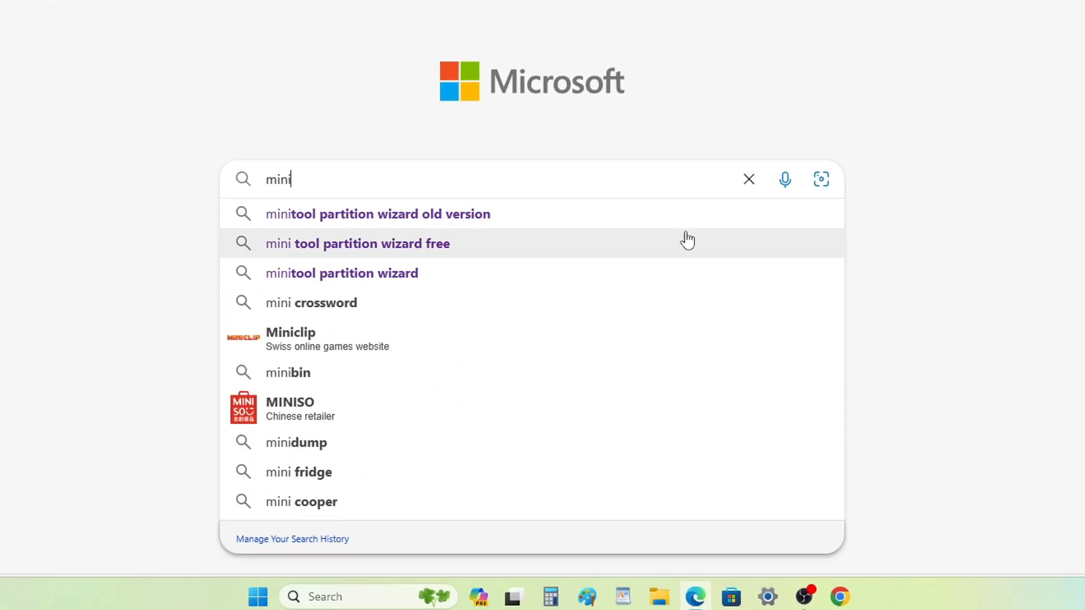
click(492, 257)
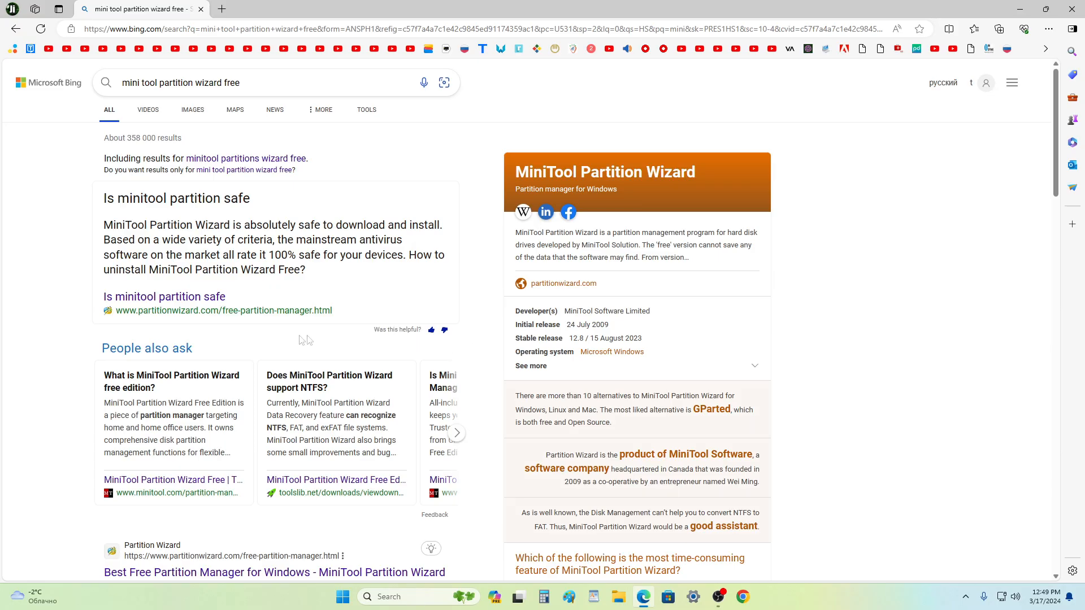
Step: Download pw-free-online.exe from partitionwizard.com, then close Edge and open File Explorer
click(224, 304)
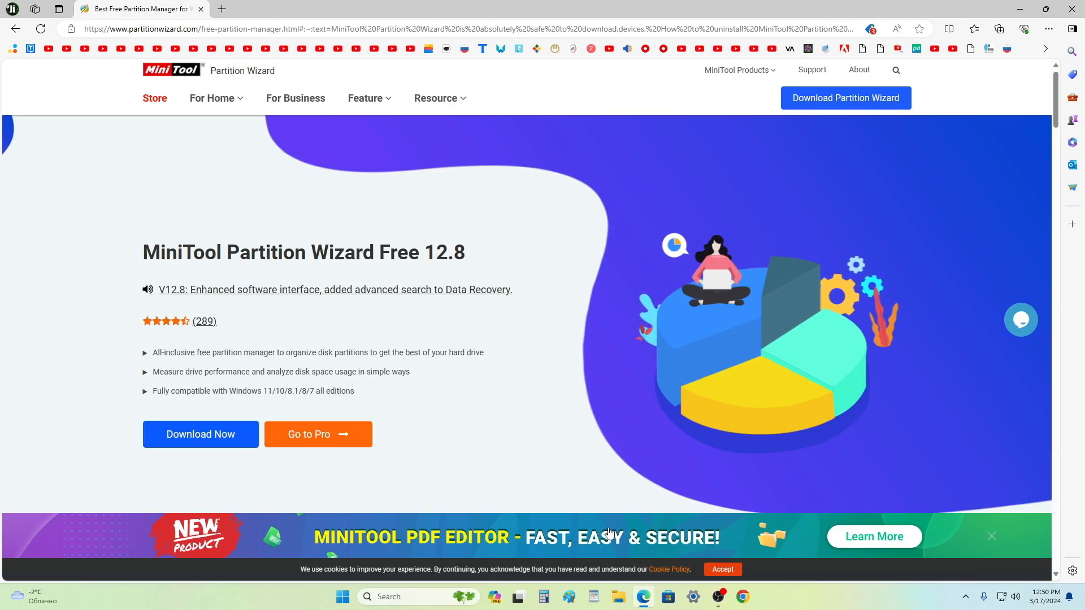
click(222, 446)
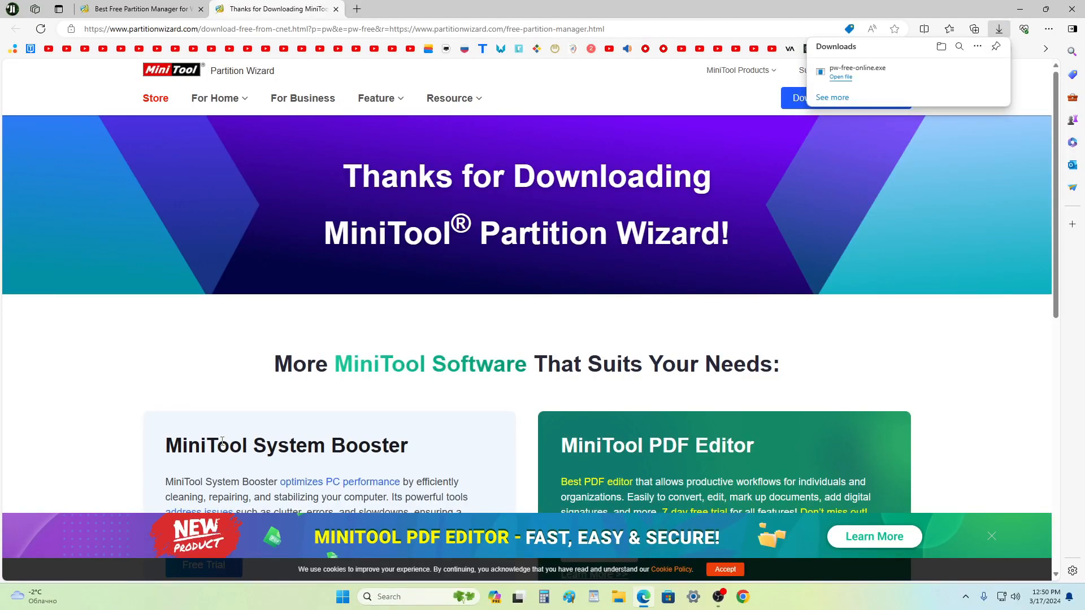
click(1072, 9)
click(618, 597)
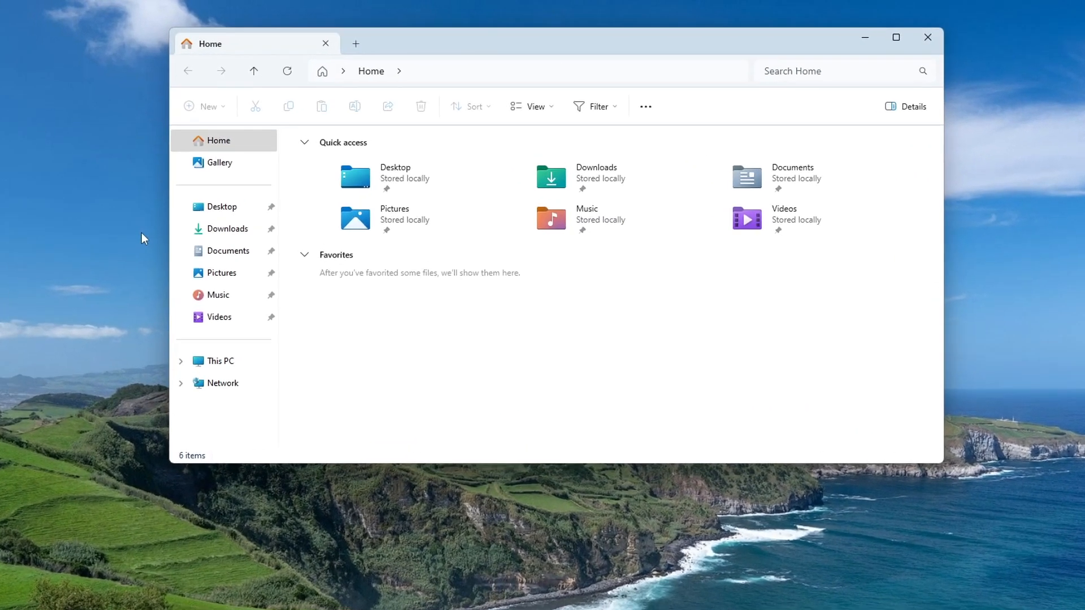
Step: Run pw-free-online from the Downloads folder and start setup with English as the language
click(254, 236)
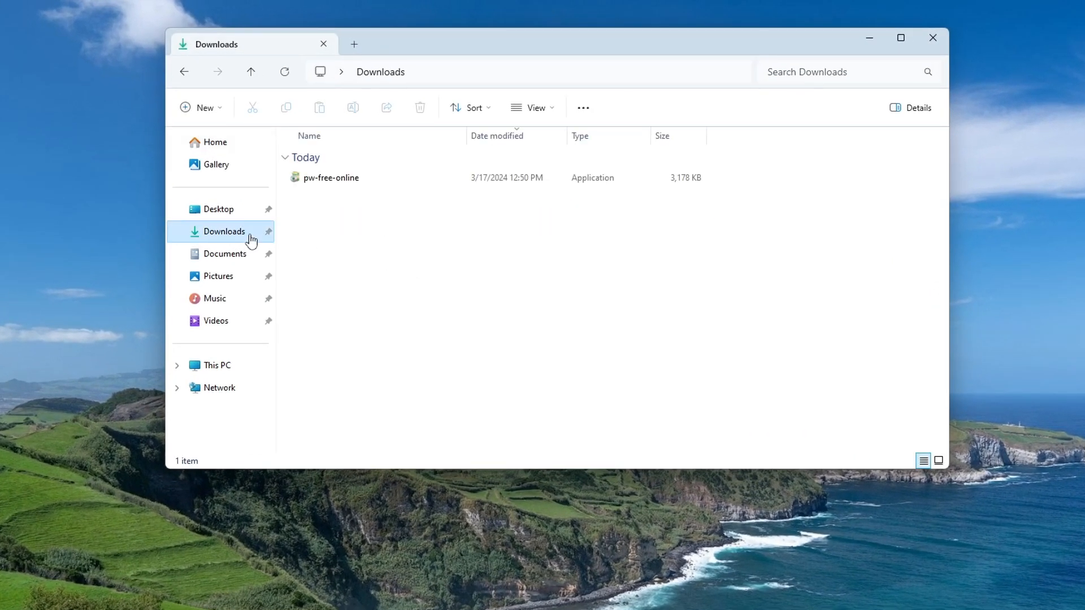
click(349, 182)
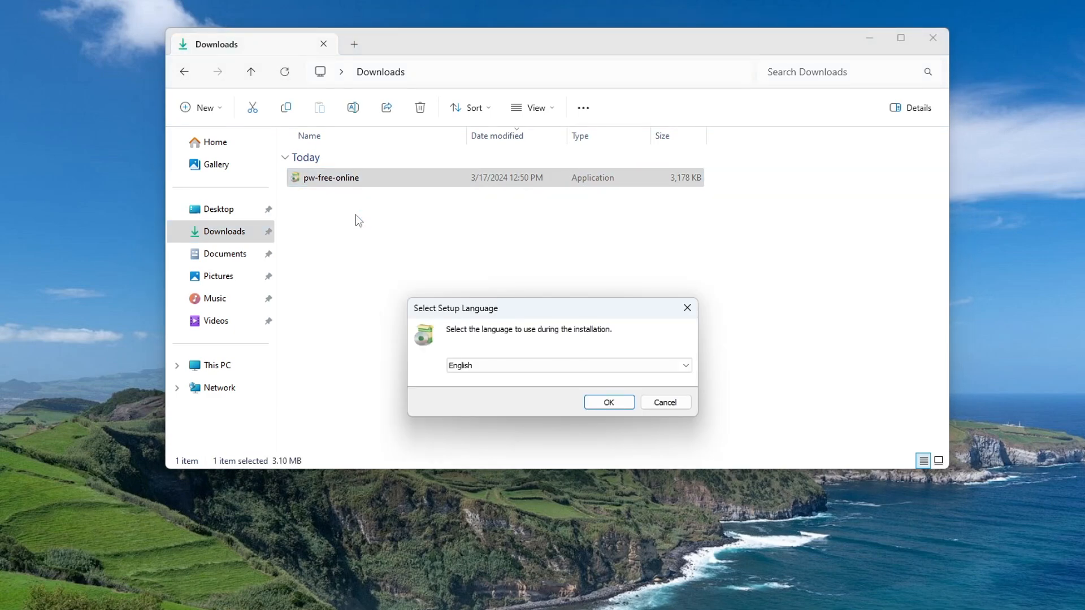
click(933, 39)
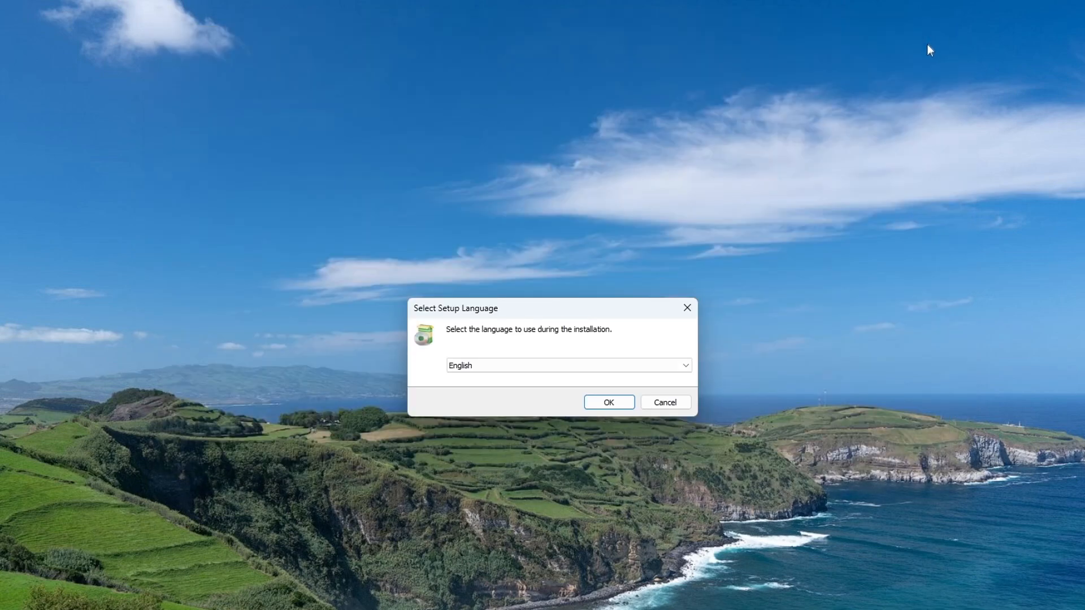
click(685, 367)
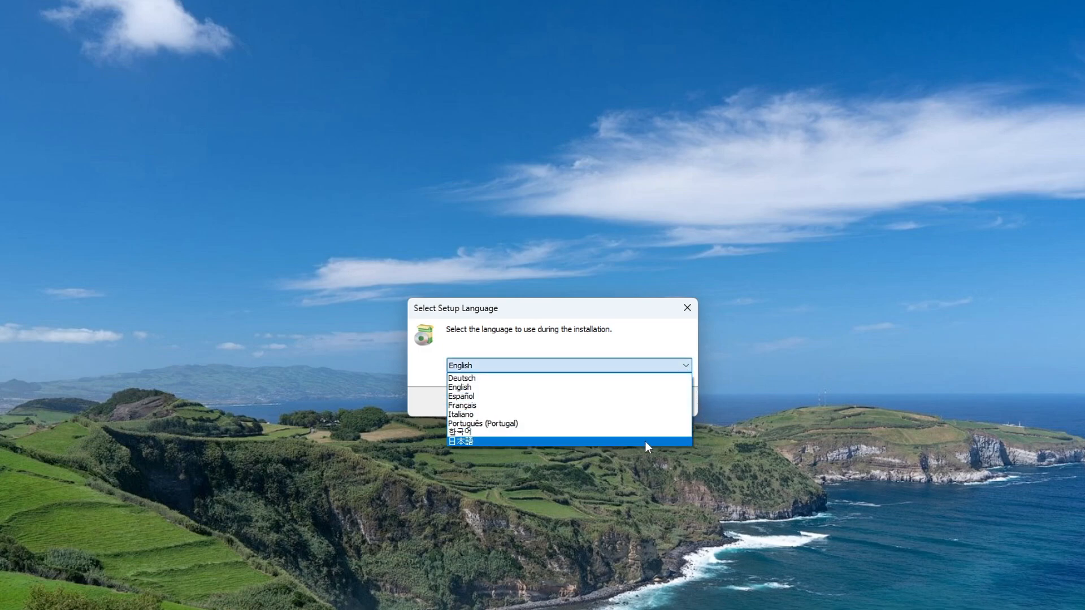
click(748, 347)
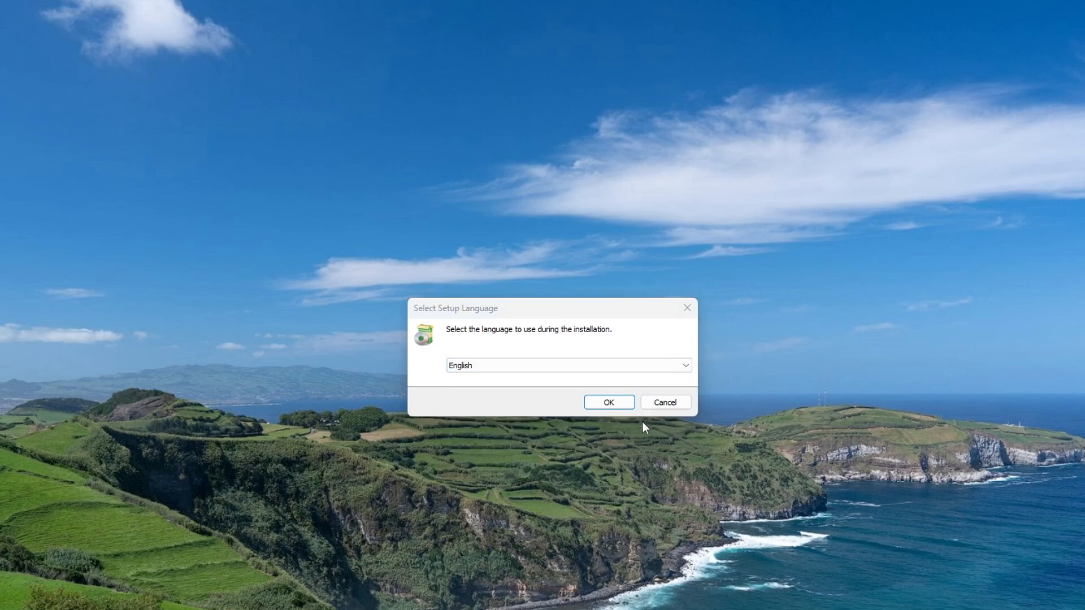
click(623, 405)
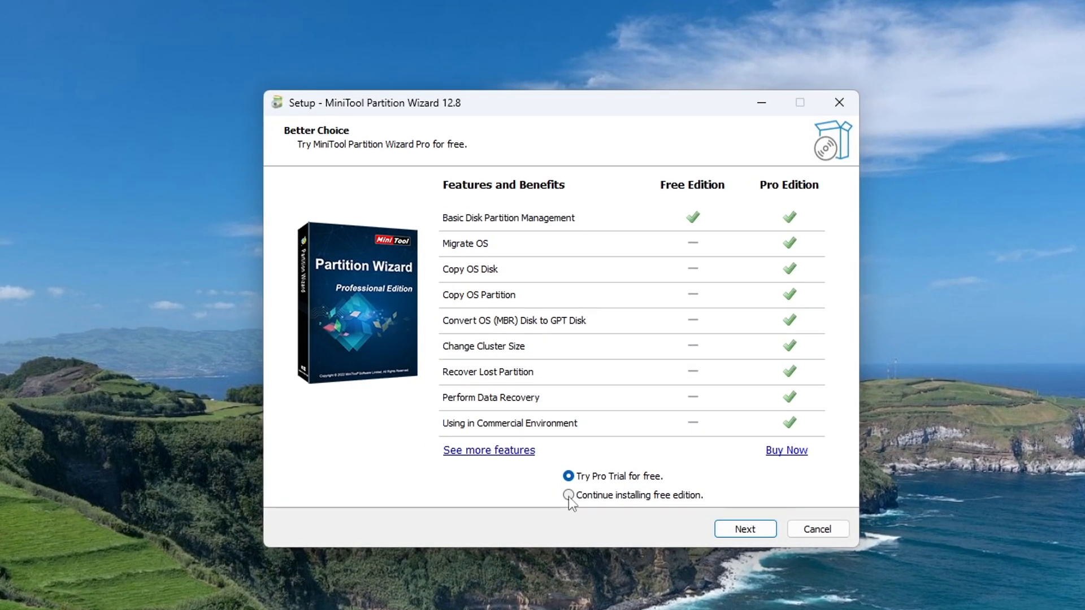
Step: Install the free edition of Partition Wizard 12.8 into the existing folder and finish with Launch checked
click(570, 496)
click(726, 532)
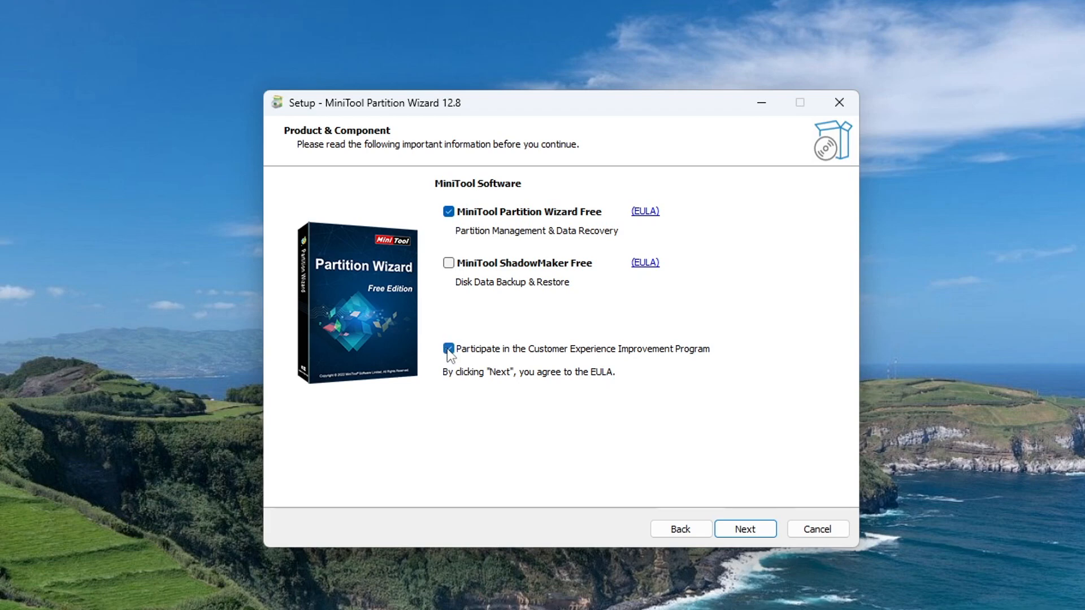
click(728, 532)
click(728, 531)
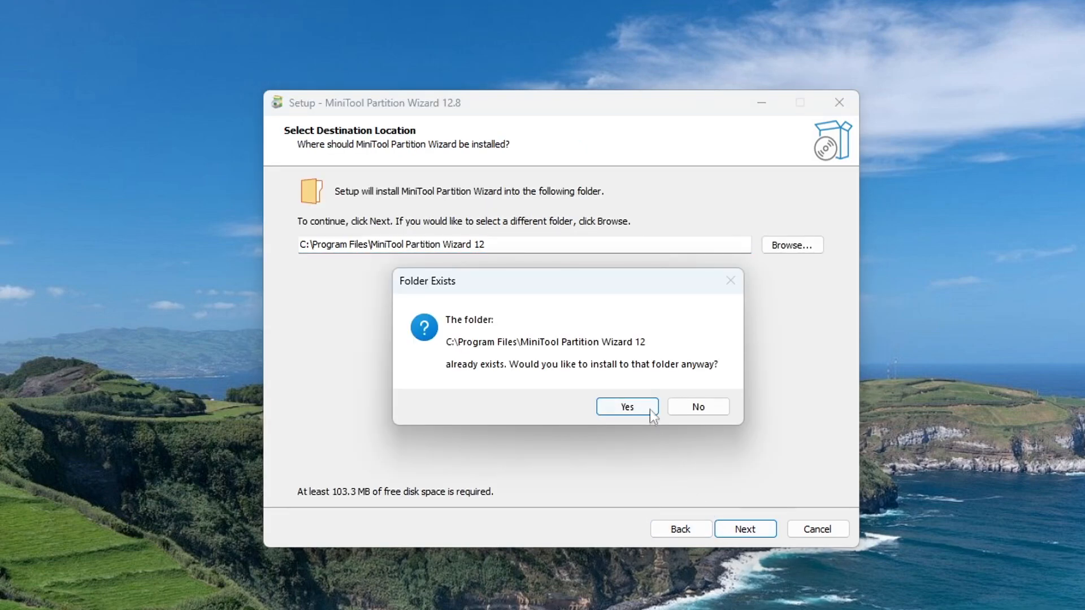
click(650, 410)
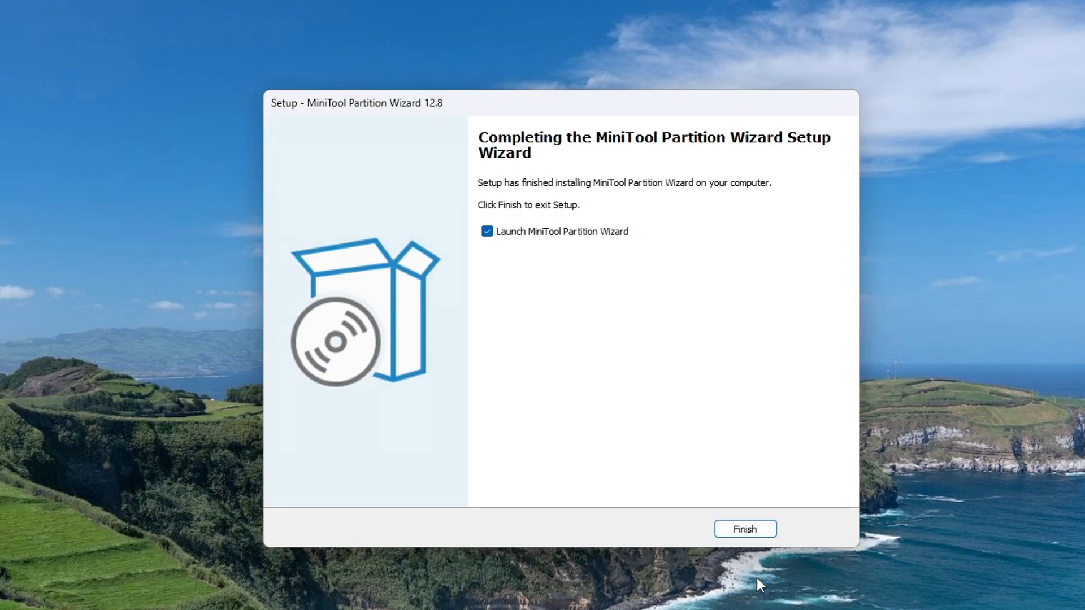
click(751, 530)
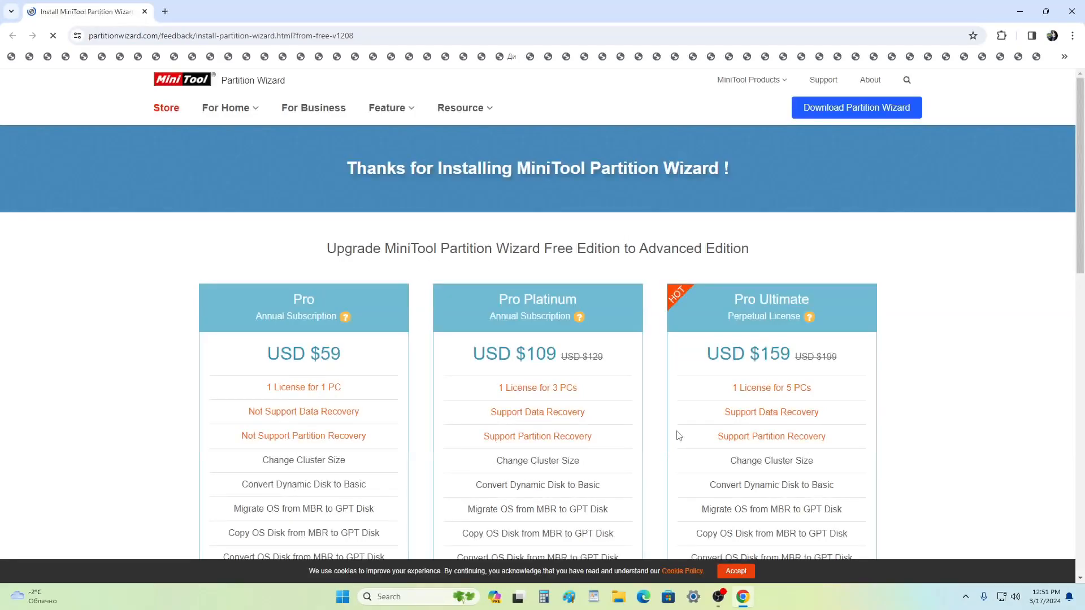
Step: Close the thank-you page and promo popup, and reposition the Partition Wizard window
click(1077, 19)
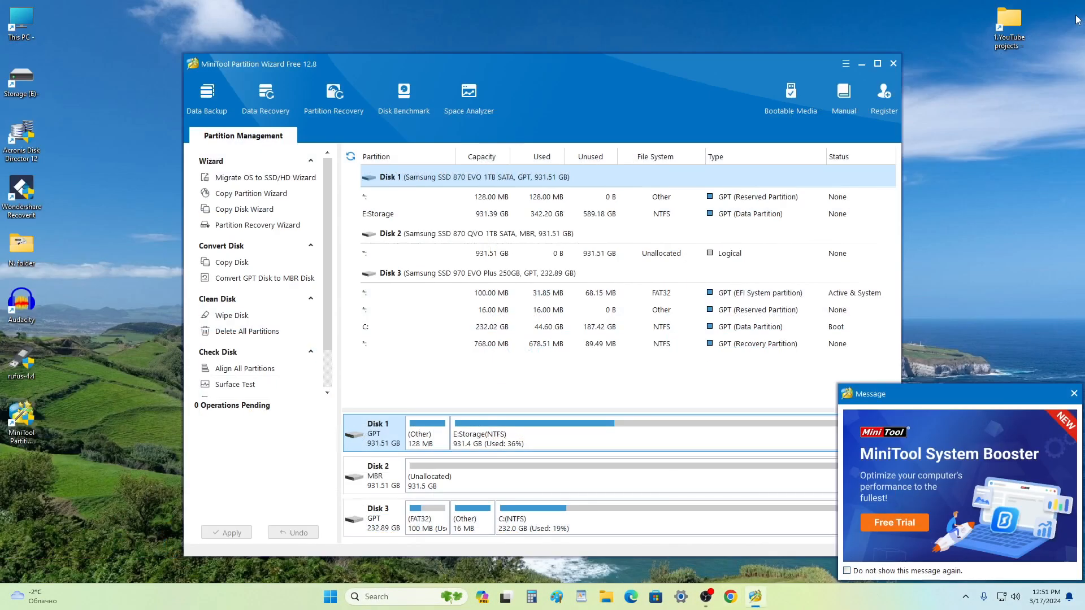
click(1074, 393)
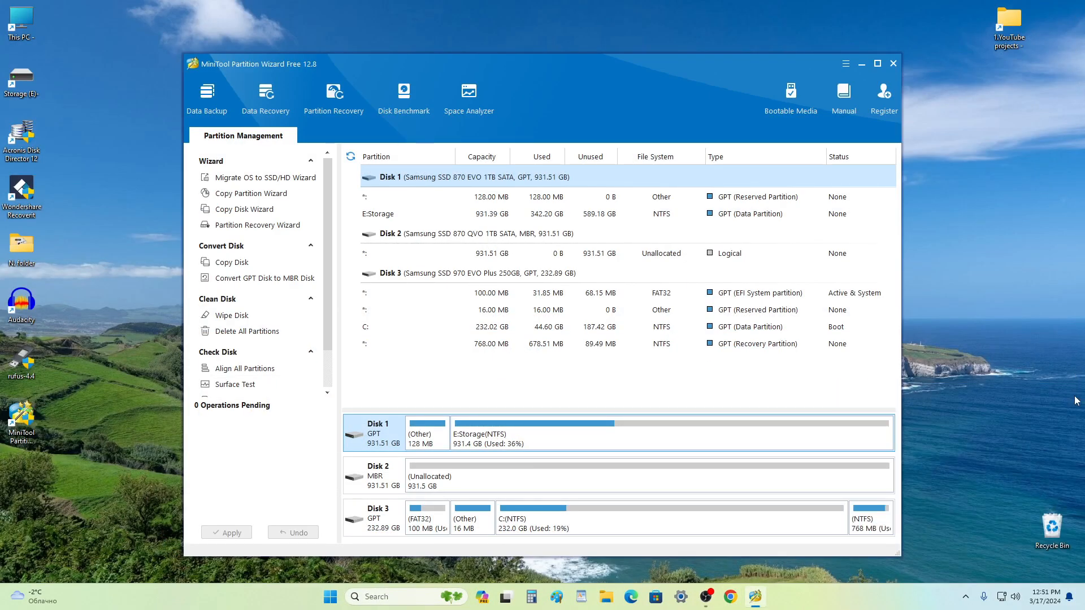
drag(537, 63, 550, 36)
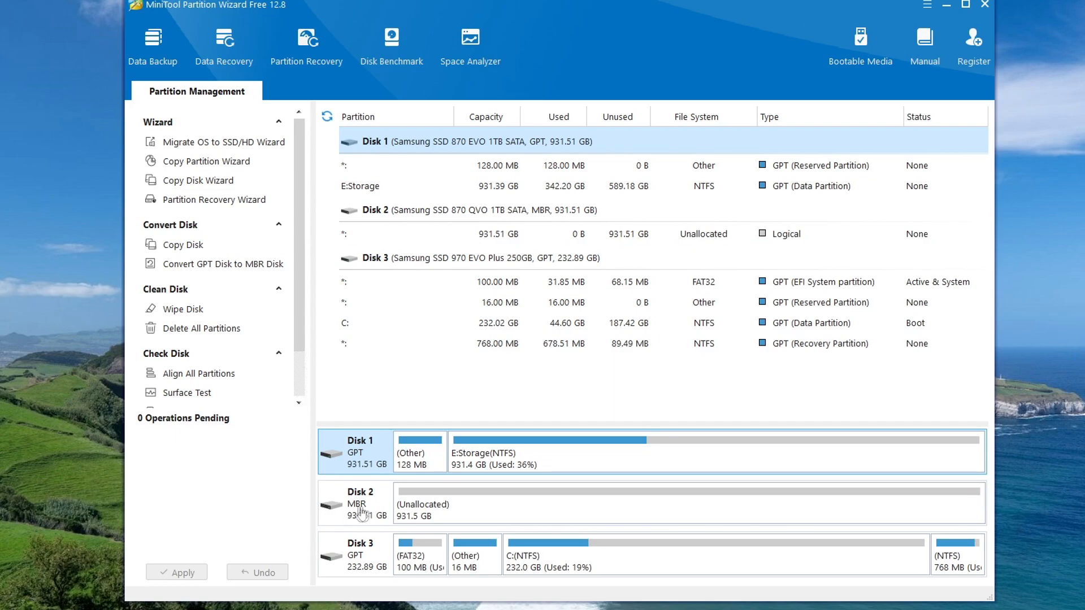
Step: Queue converting Disk 2, the 931.51 GB MBR disk, to GPT
click(378, 507)
right_click(379, 506)
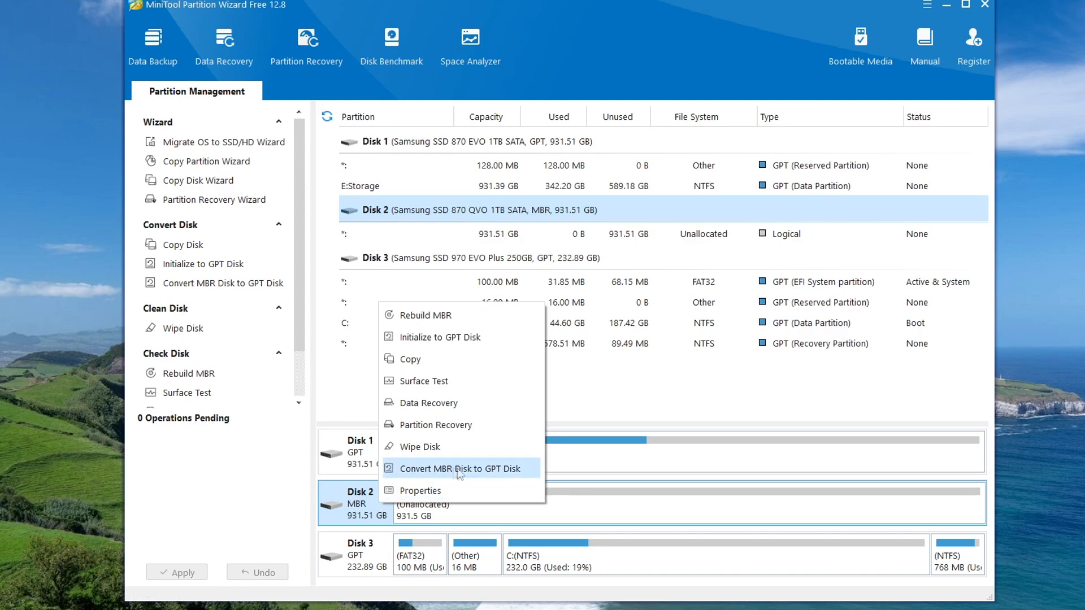
click(520, 472)
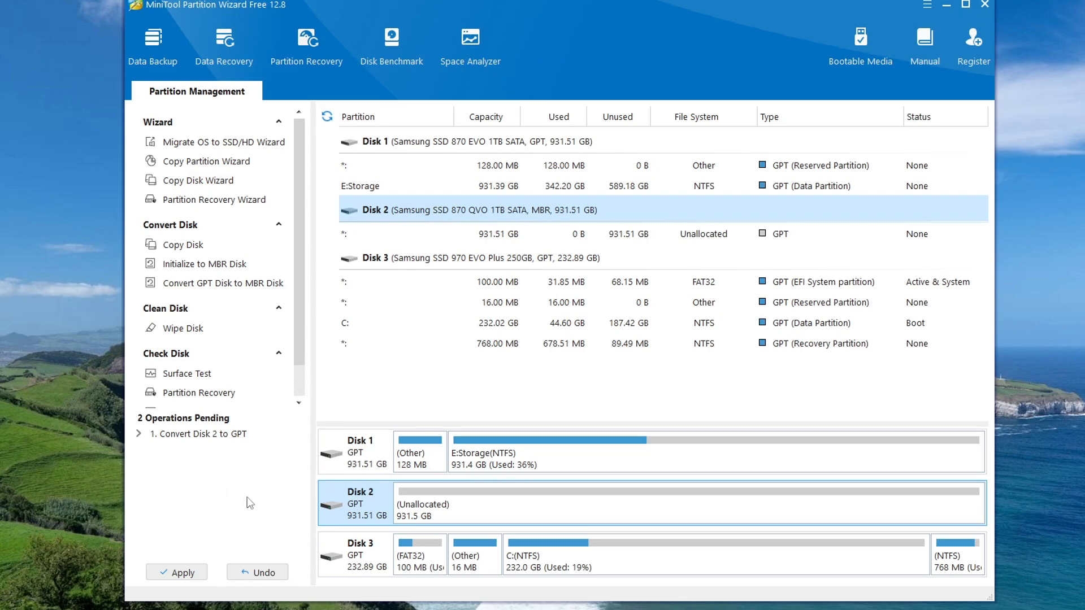
Step: Apply the pending Disk 2 GPT conversion, acknowledge success, and quit Partition Wizard
click(182, 573)
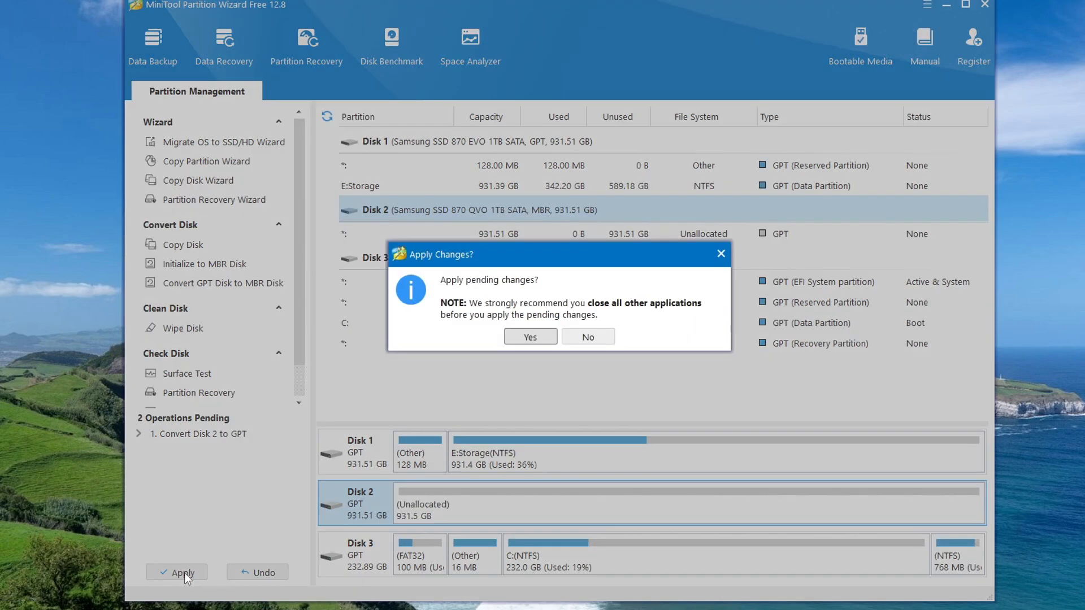
click(520, 339)
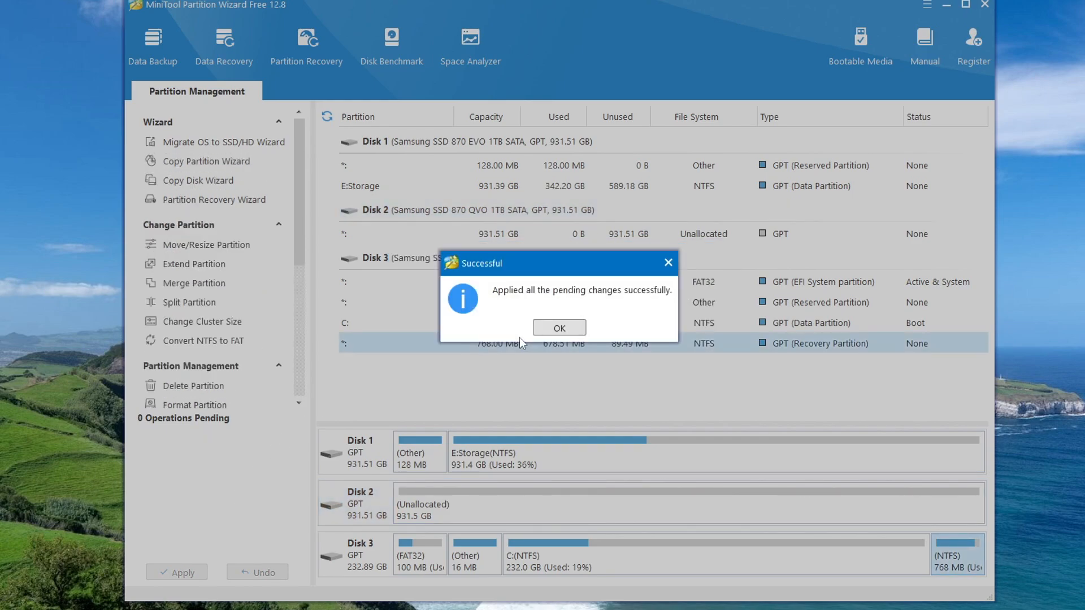
click(559, 329)
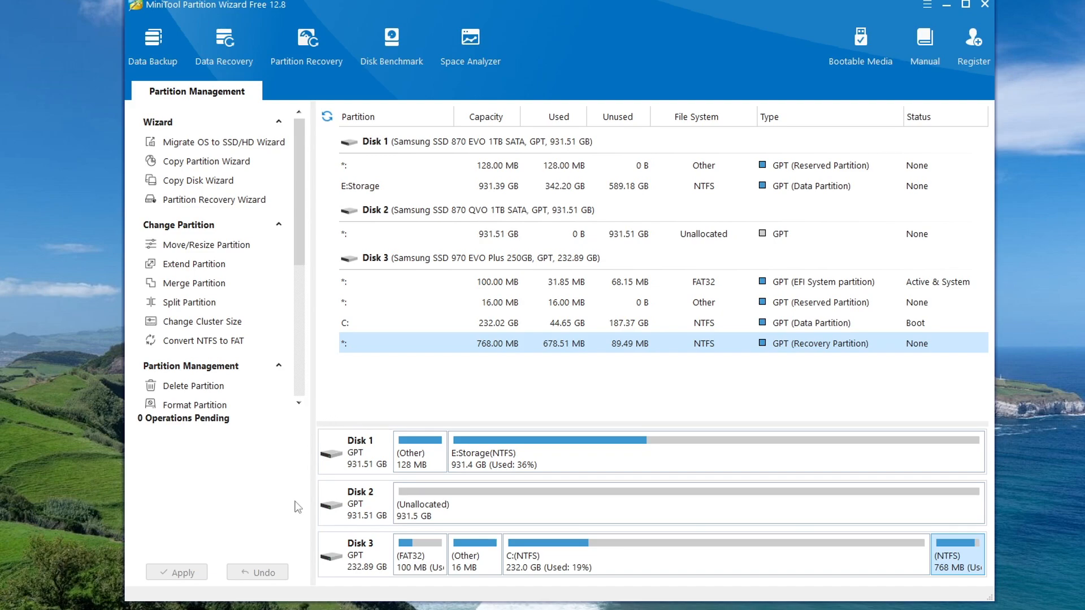
click(985, 5)
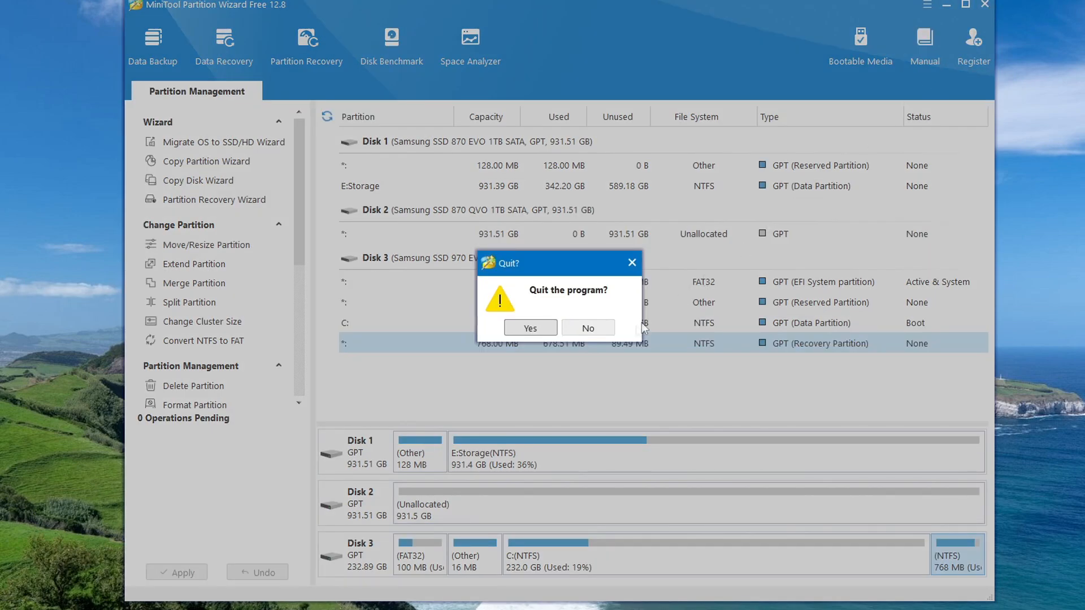
click(541, 330)
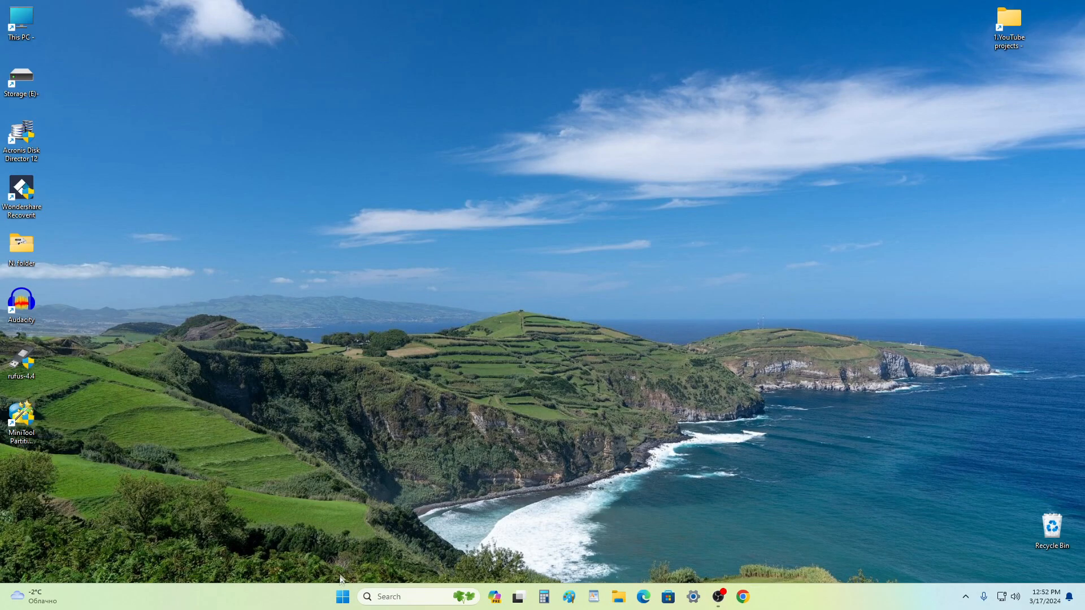
Step: Restart Windows from the Start button menu and sign back in with the PIN
right_click(344, 599)
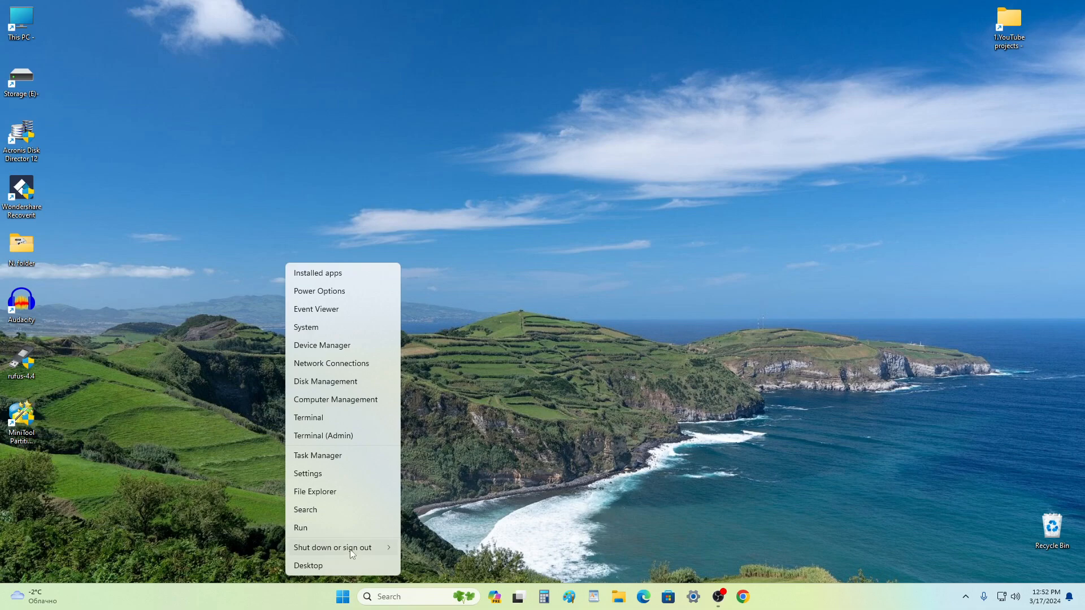
mouse_move(351, 551)
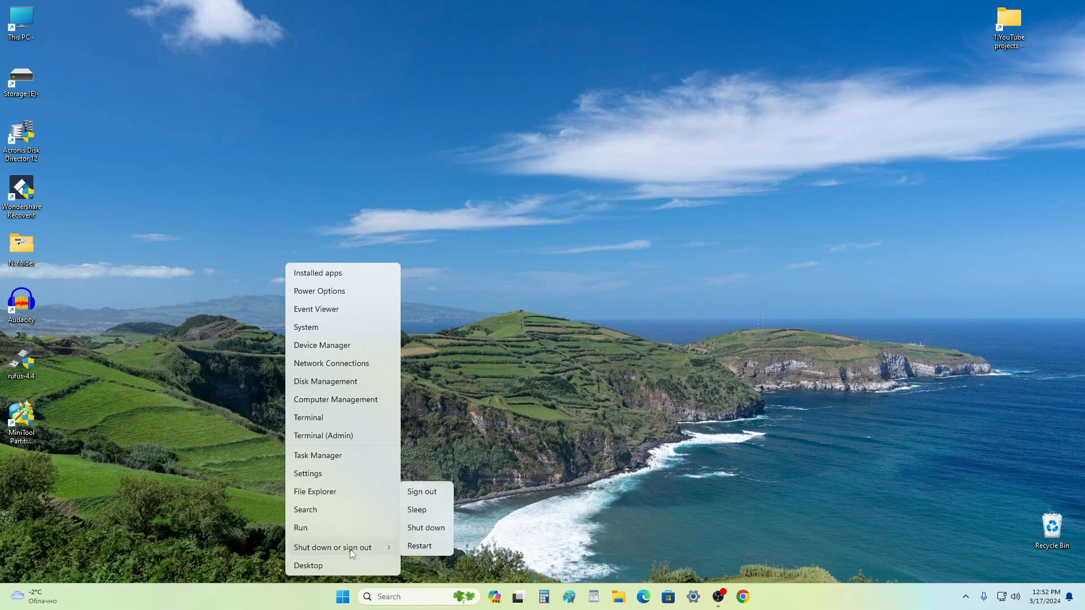
click(445, 547)
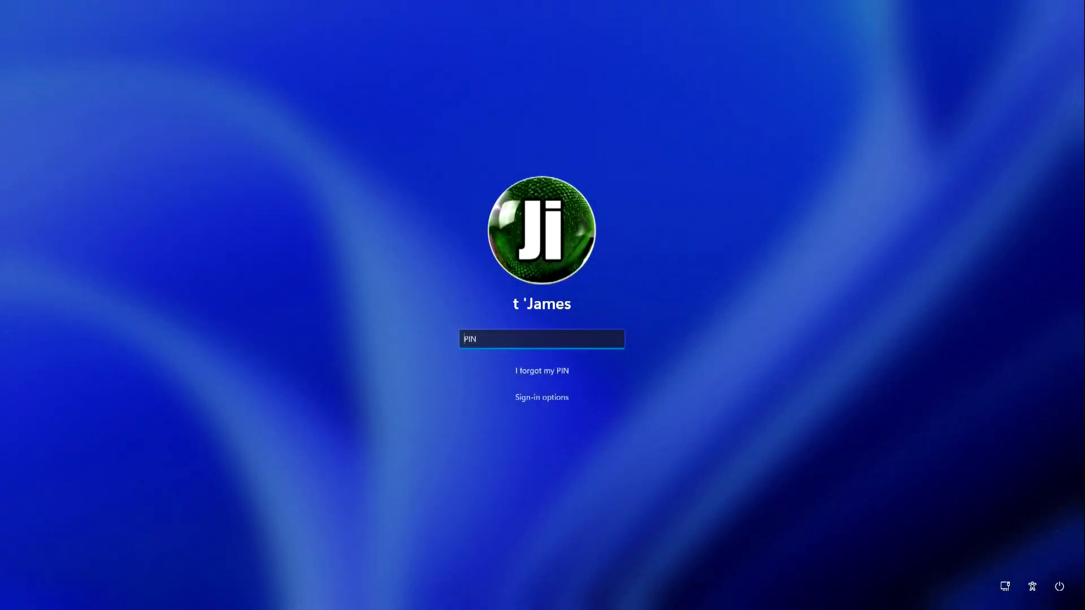
text(1111)
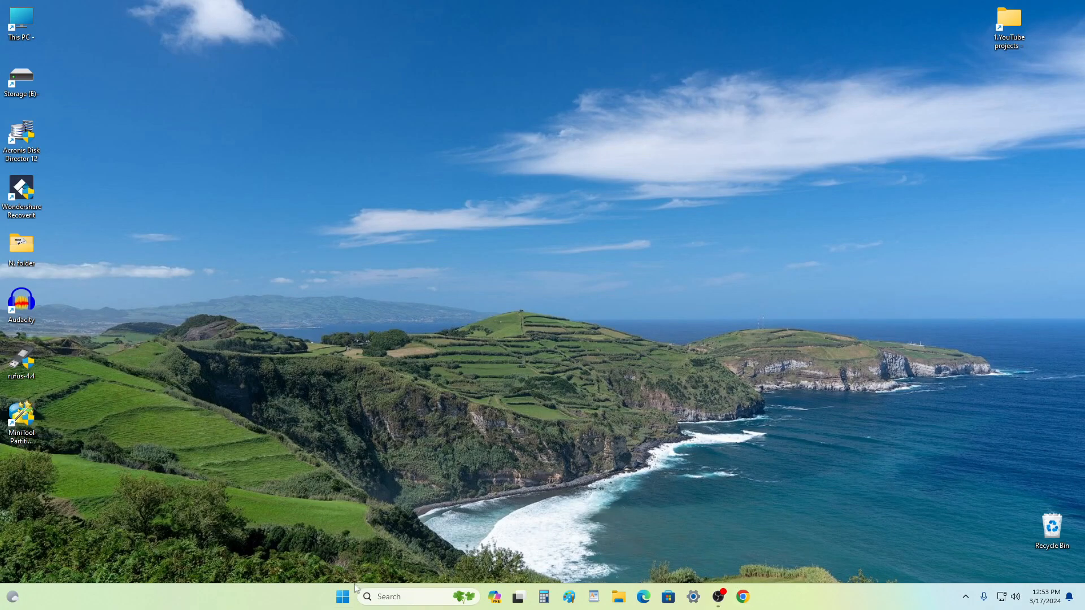
Step: Launch Disk Management from the Start button menu and centre its window
right_click(343, 597)
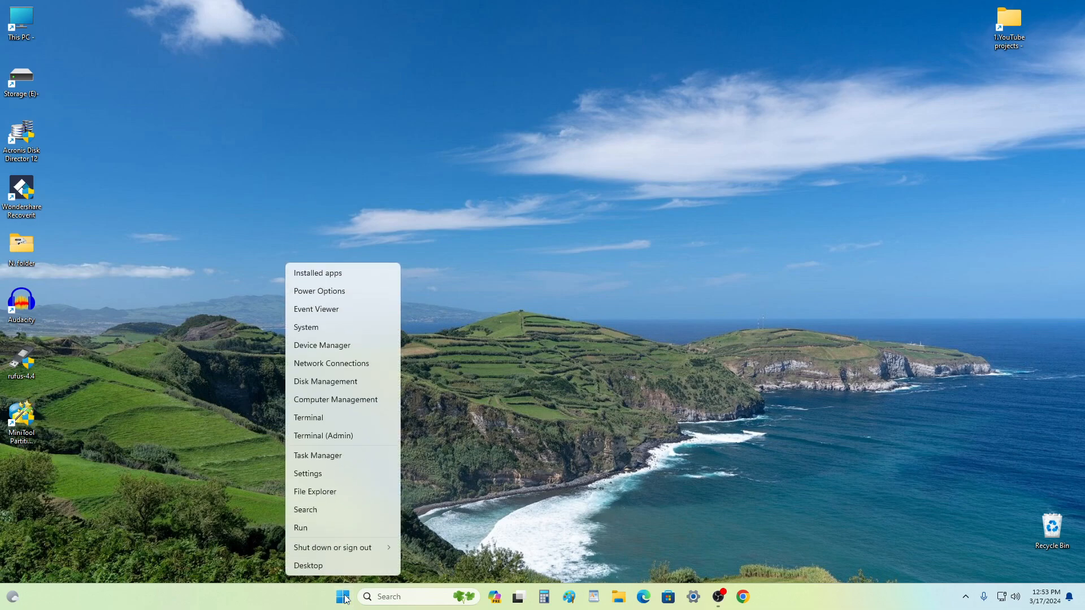
click(375, 383)
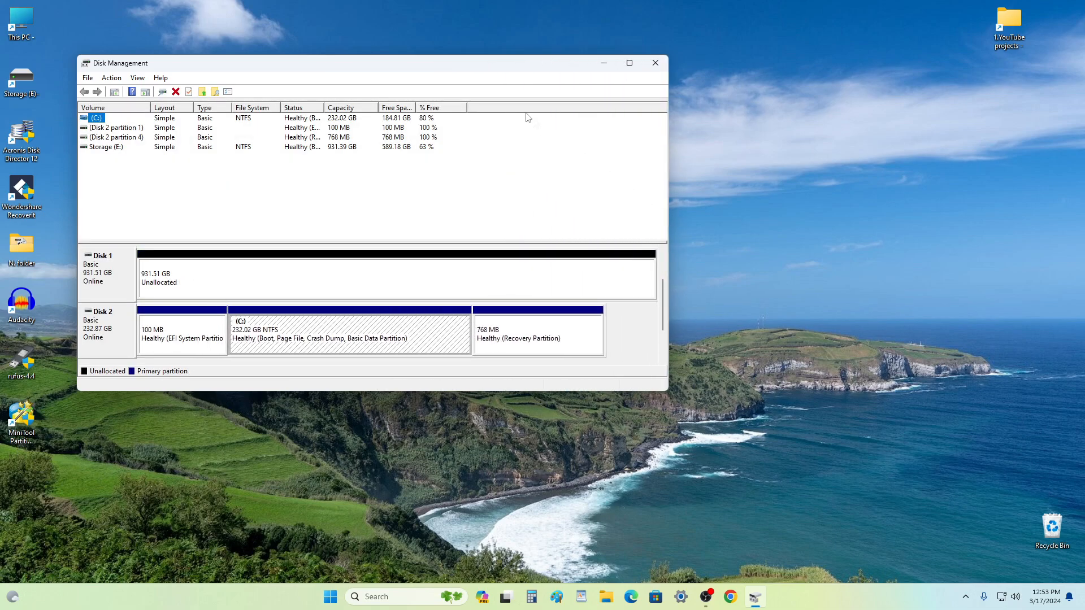
drag(445, 70, 641, 116)
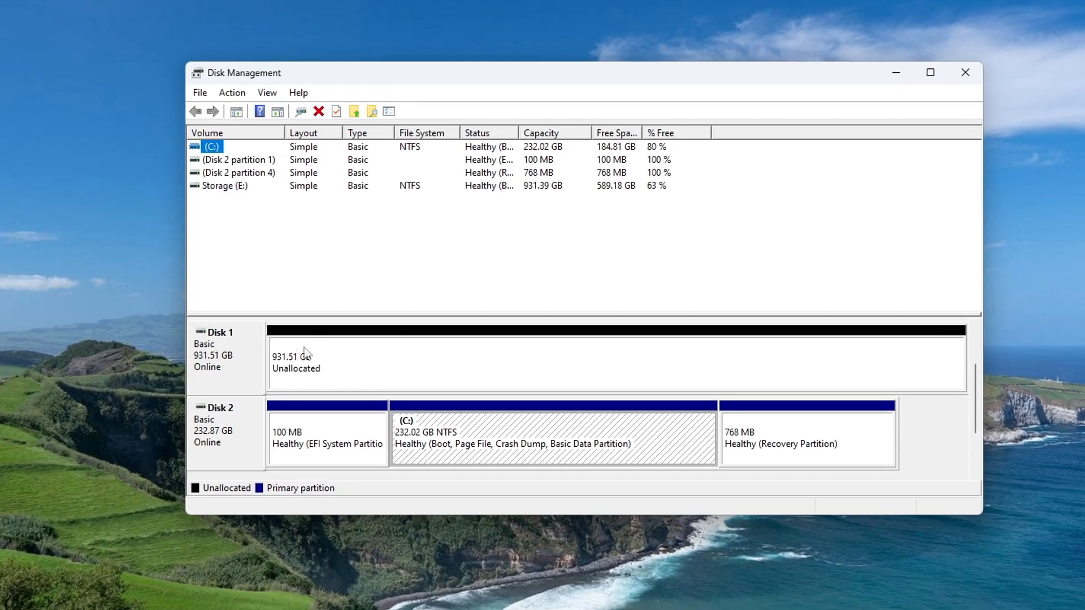
Step: Verify in Disk 1's Properties Volumes tab that it now uses GPT, then close Disk Management
click(249, 372)
right_click(249, 372)
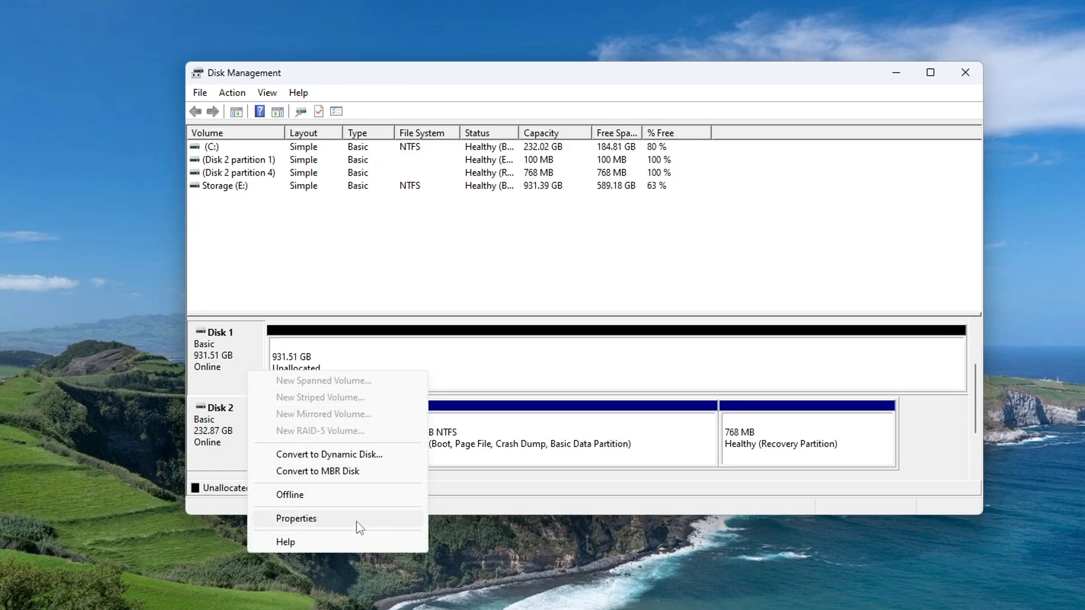
click(297, 519)
drag(34, 0, 575, 79)
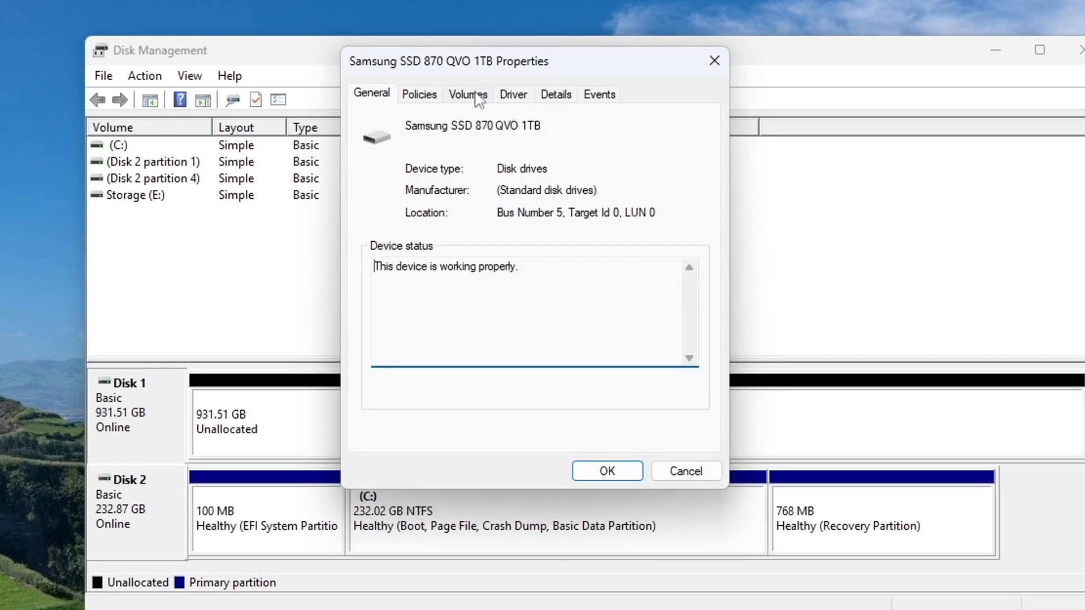
click(469, 96)
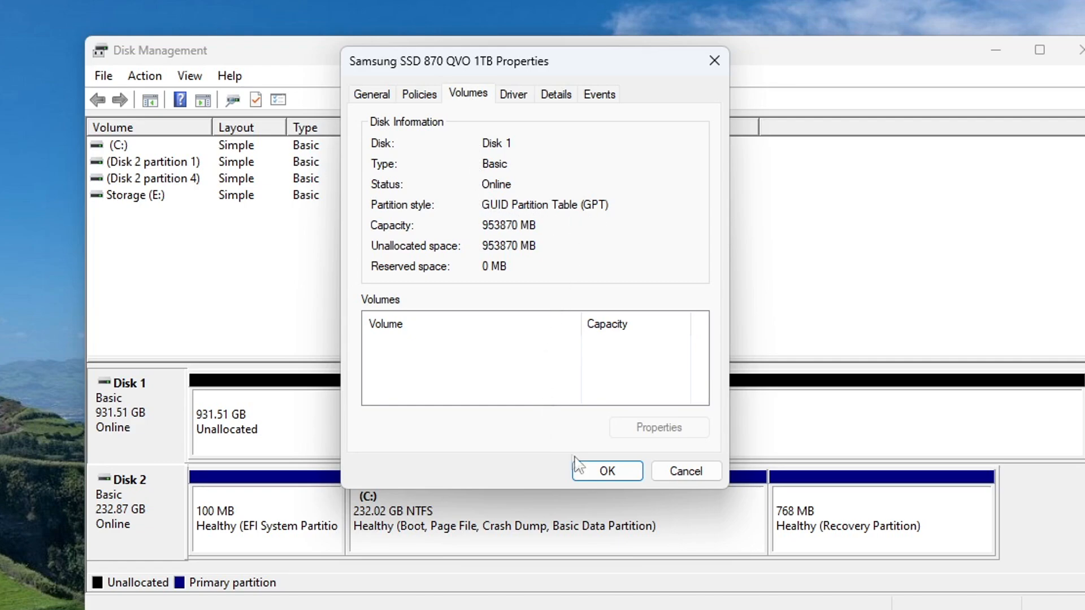
click(598, 471)
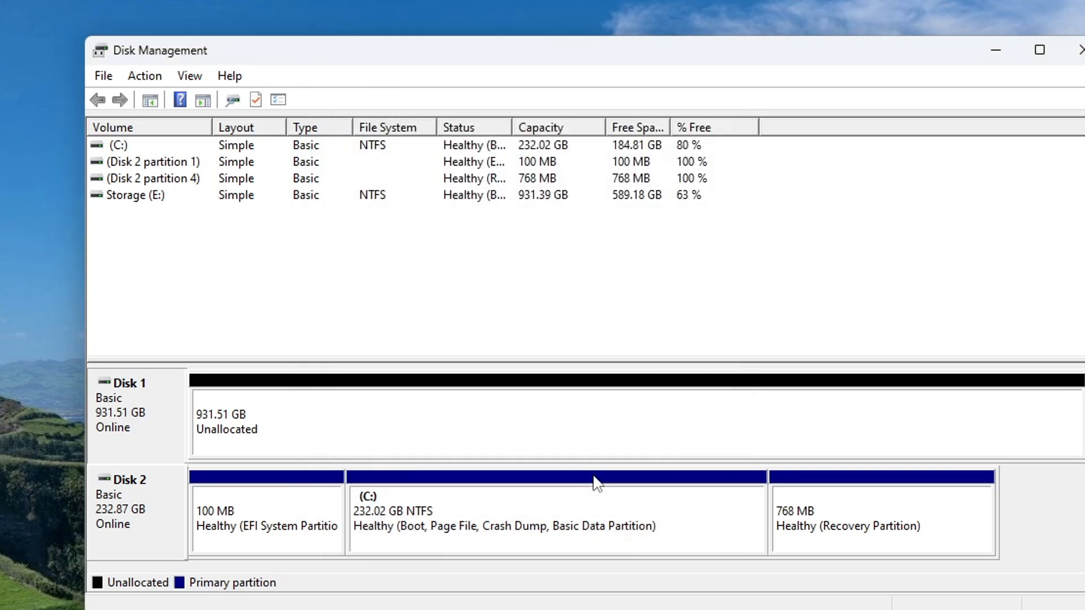
click(1077, 52)
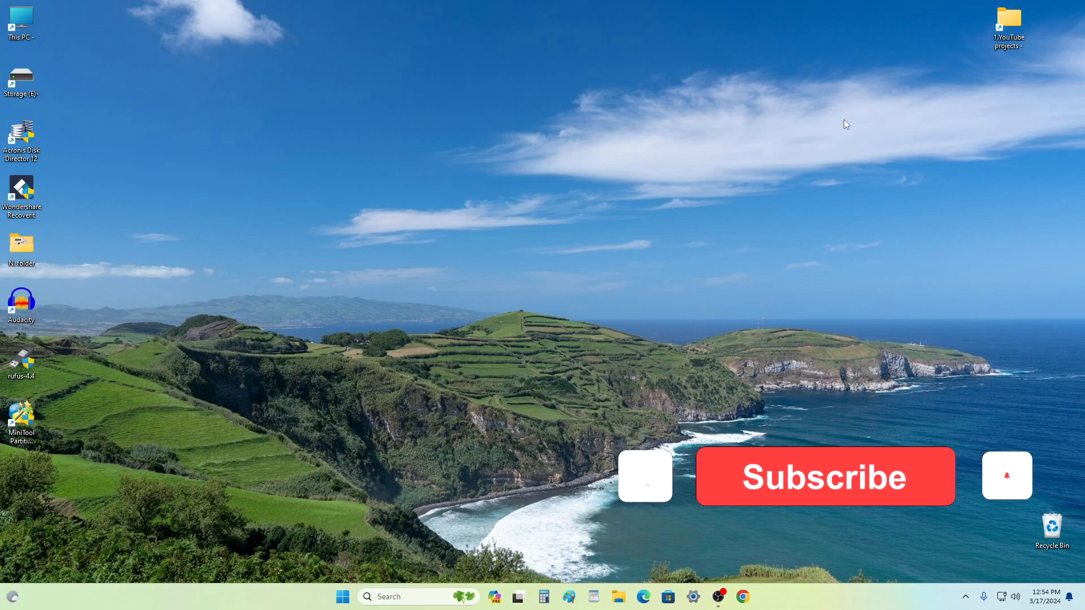